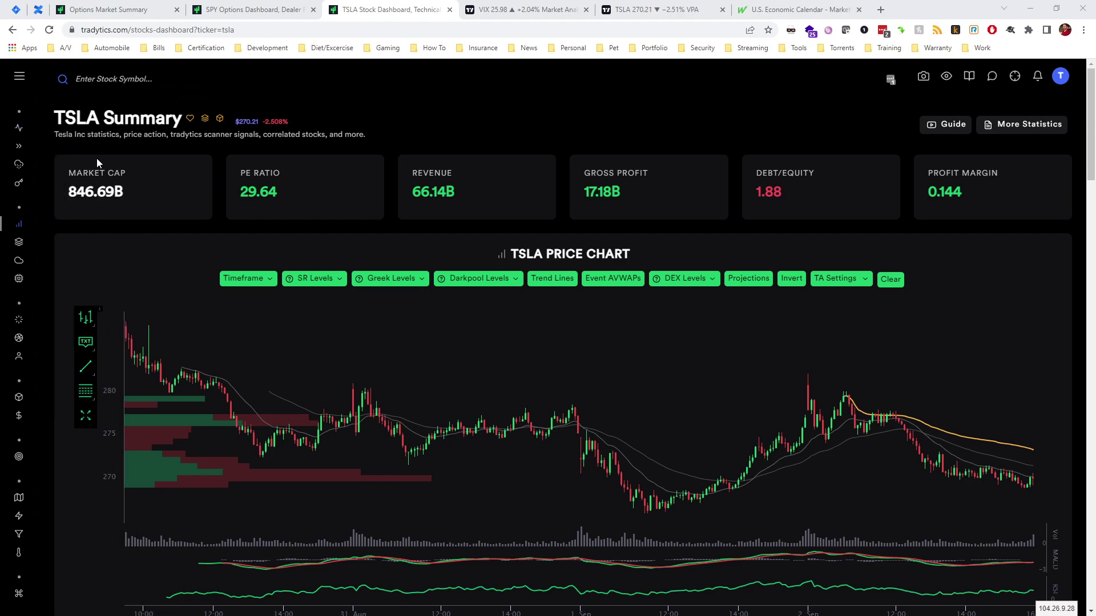
Expand the left icon sidebar into the labelled navigation menu of dashboards and tools.
{"action": "mouse_move", "coordinate": [13, 129]}
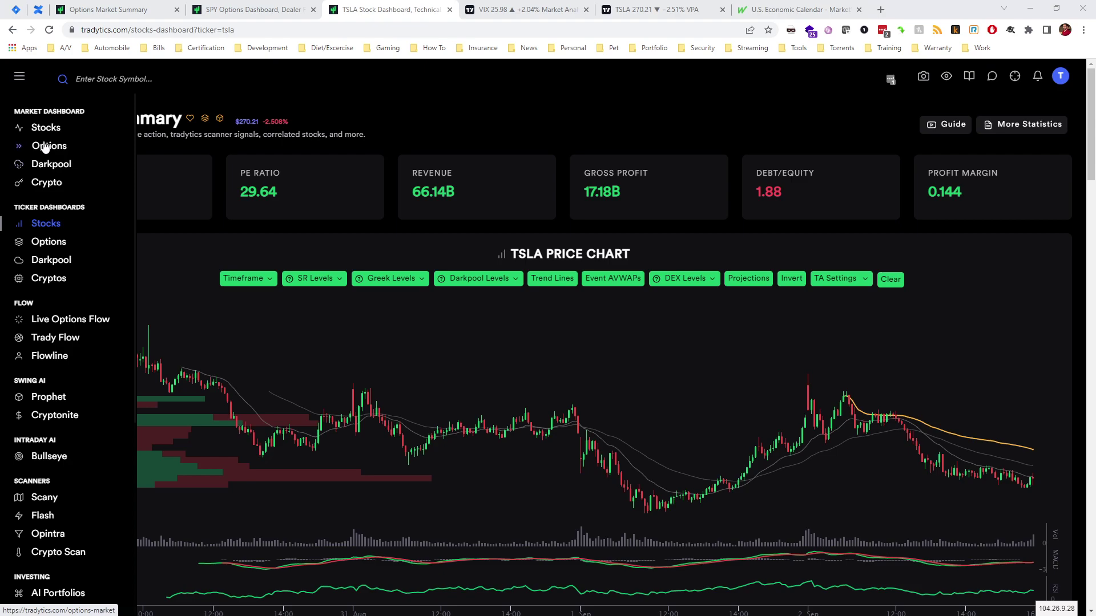
Load the Stocks ticker dashboard, enter TSLA in the symbol field, then clear it.
{"action": "left_click", "coordinate": [46, 228]}
{"action": "left_click", "coordinate": [159, 84]}
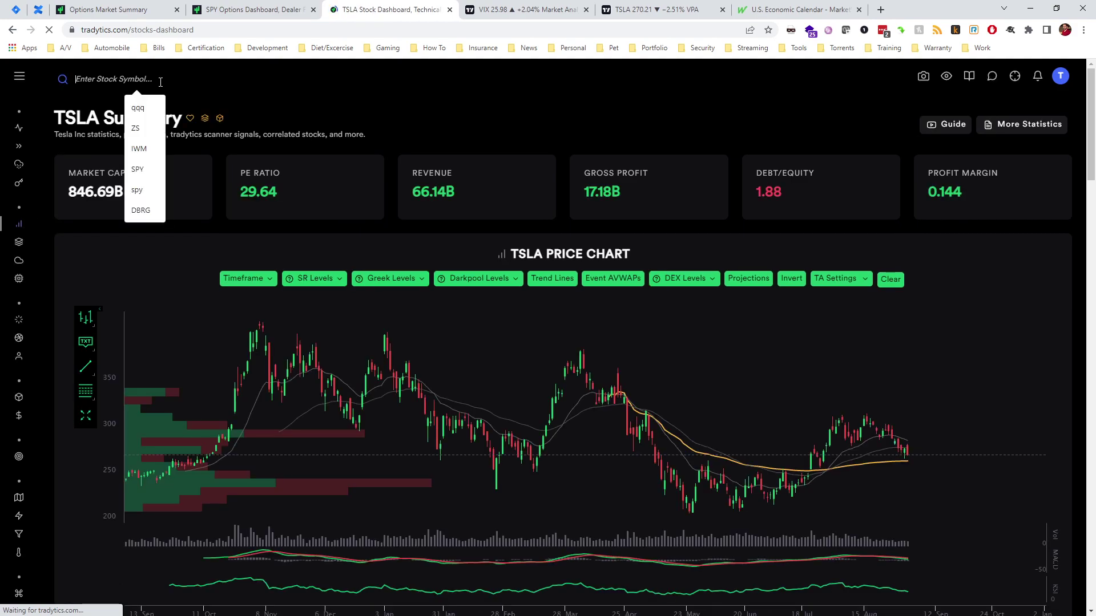
{"action": "type", "text": "TSLA"}
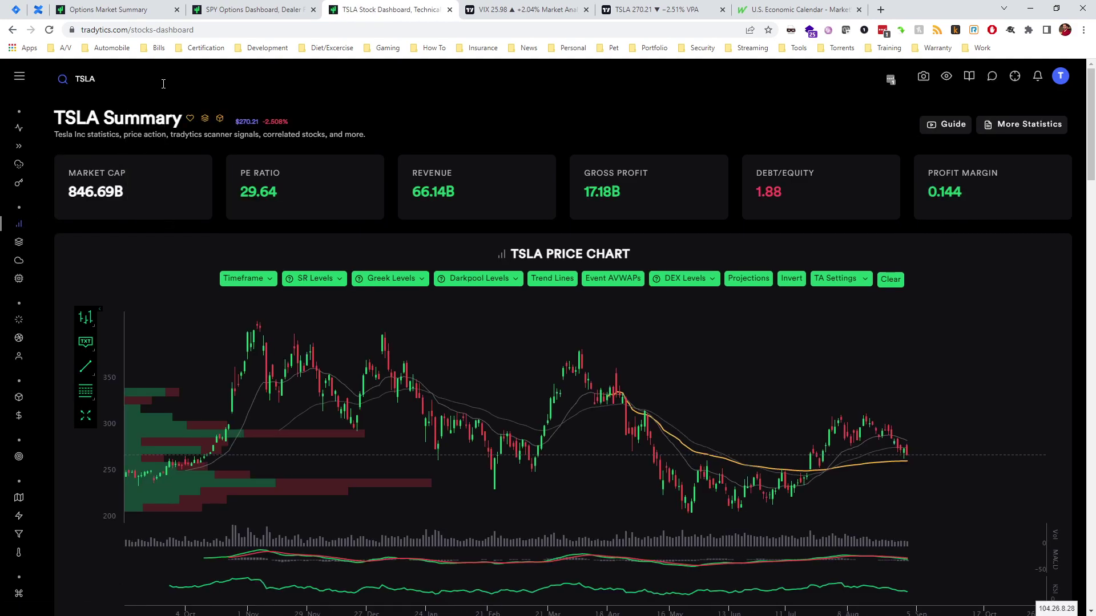
{"action": "key", "text": "BackSpace"}
{"action": "key", "text": "BackSpace"}
{"action": "key", "text": "BackSpace"}
{"action": "key", "text": "BackSpace"}
{"action": "scroll", "coordinate": [311, 178], "scroll_direction": "down", "scroll_amount": 3}
{"action": "scroll", "coordinate": [386, 108], "scroll_direction": "up", "scroll_amount": 3}
Switch the TSLA chart timeframe to 5-minute candles.
{"action": "left_click", "coordinate": [272, 280]}
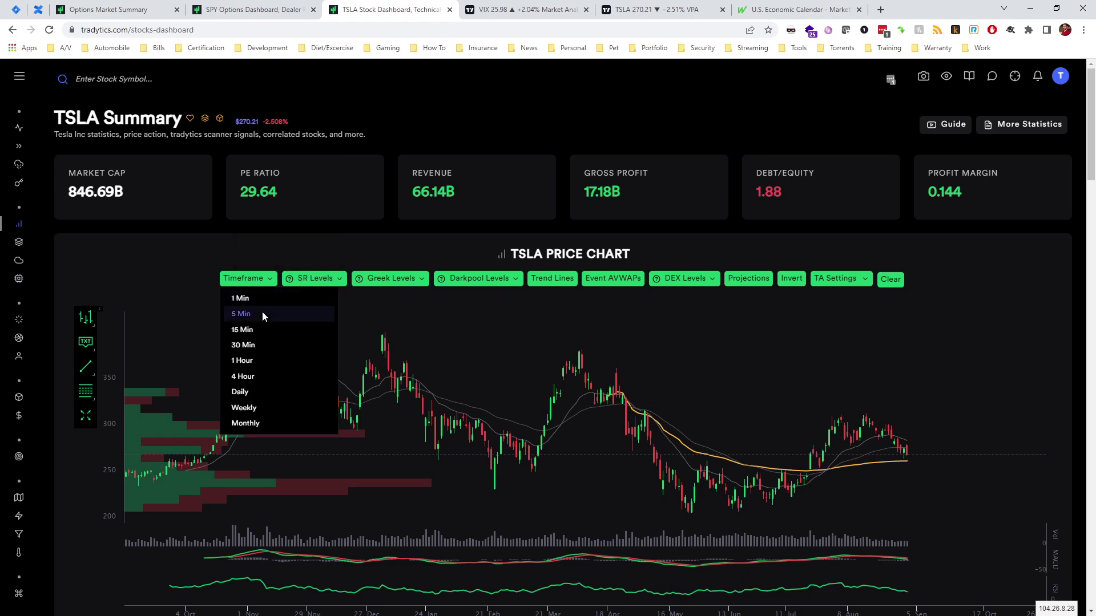
{"action": "left_click", "coordinate": [263, 313]}
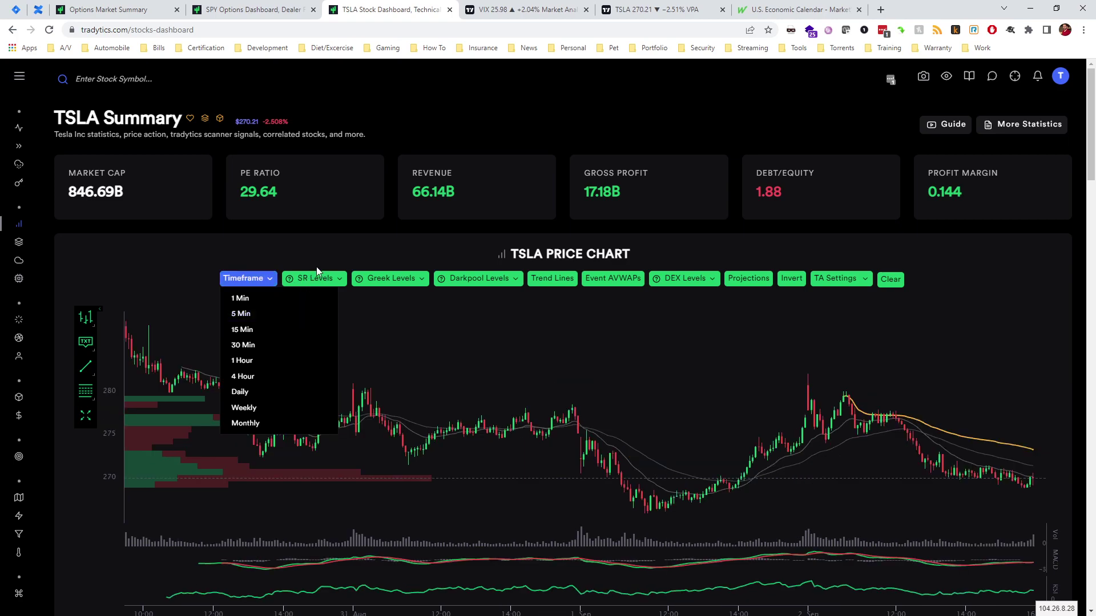
{"action": "left_click", "coordinate": [367, 249]}
Set Delta as the options greek used for drawing chart levels.
{"action": "left_click", "coordinate": [391, 285]}
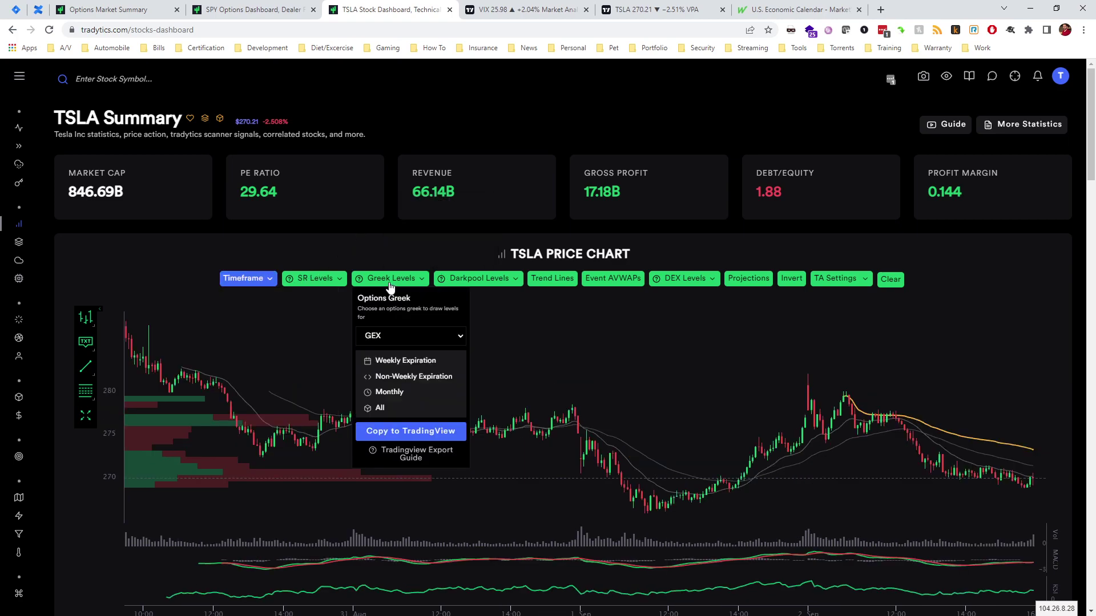
{"action": "left_click", "coordinate": [399, 337]}
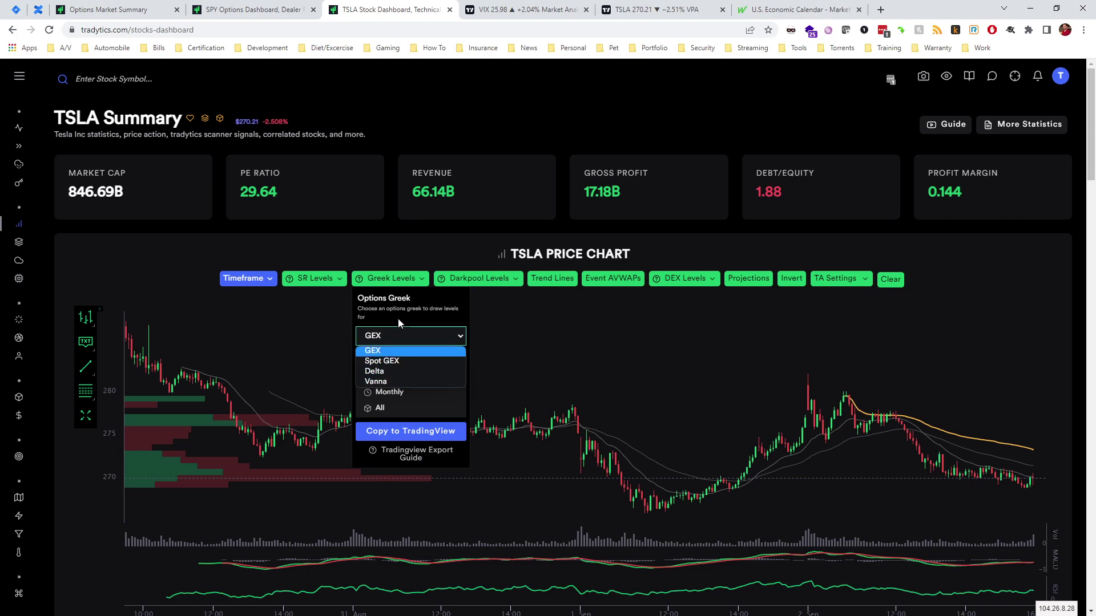
{"action": "left_click", "coordinate": [396, 369]}
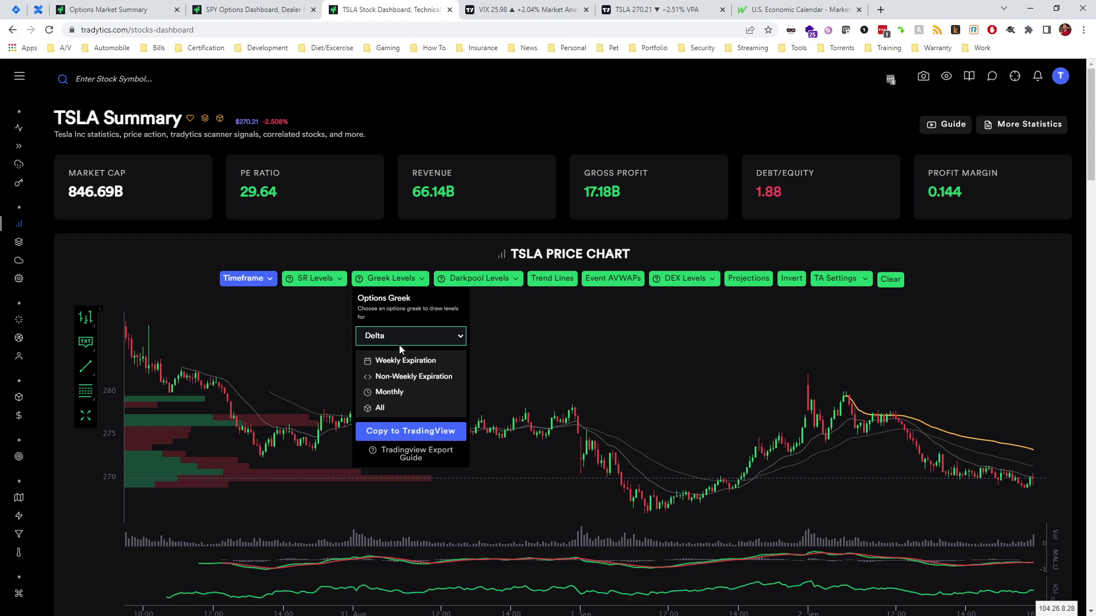
{"action": "left_click", "coordinate": [412, 406]}
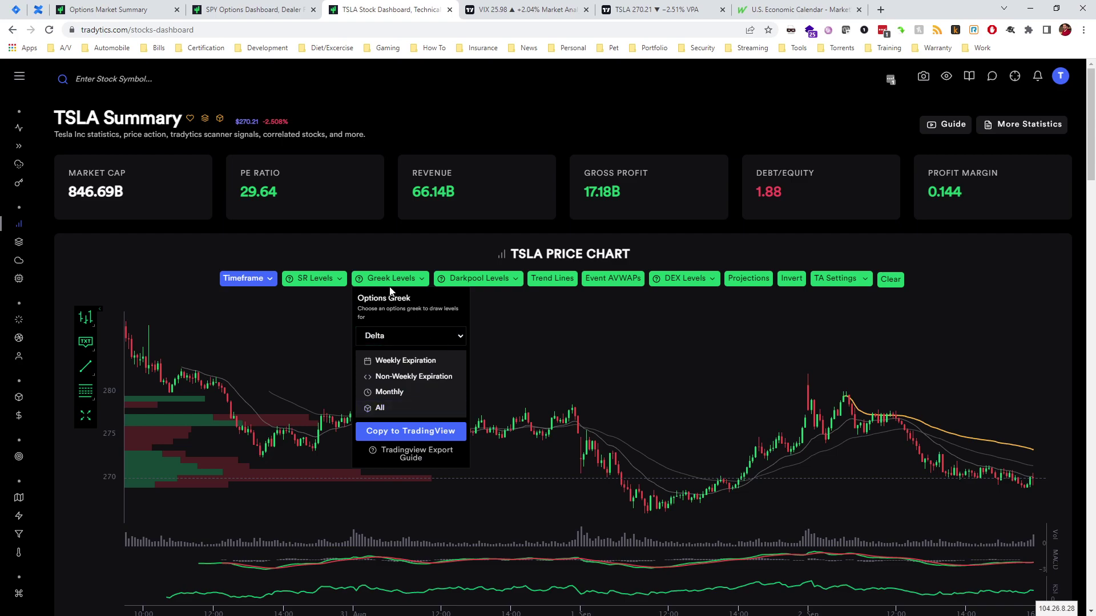
Close the Delta greek settings so the levels show across the chart.
{"action": "left_click", "coordinate": [586, 317]}
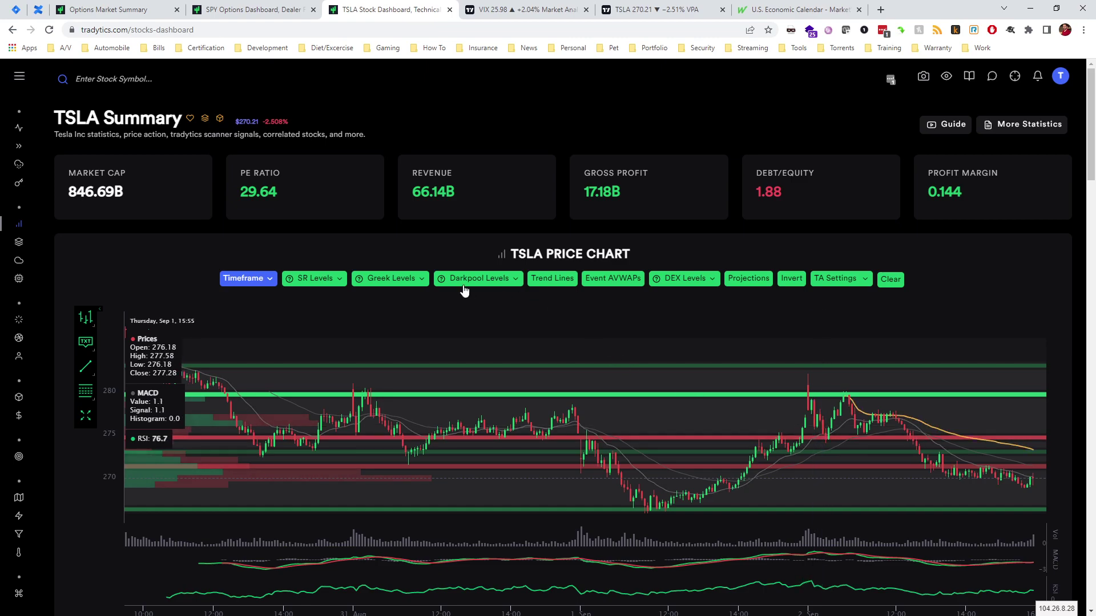
Toggle the greek level settings and remove the drawn level lines from the chart.
{"action": "left_click", "coordinate": [395, 279]}
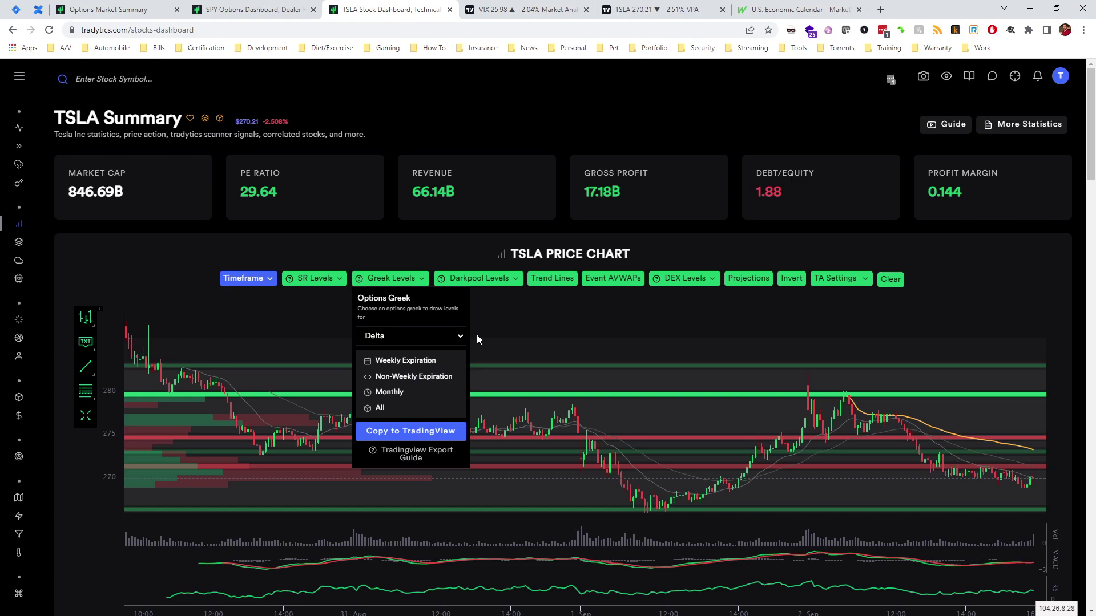
{"action": "left_click", "coordinate": [383, 279]}
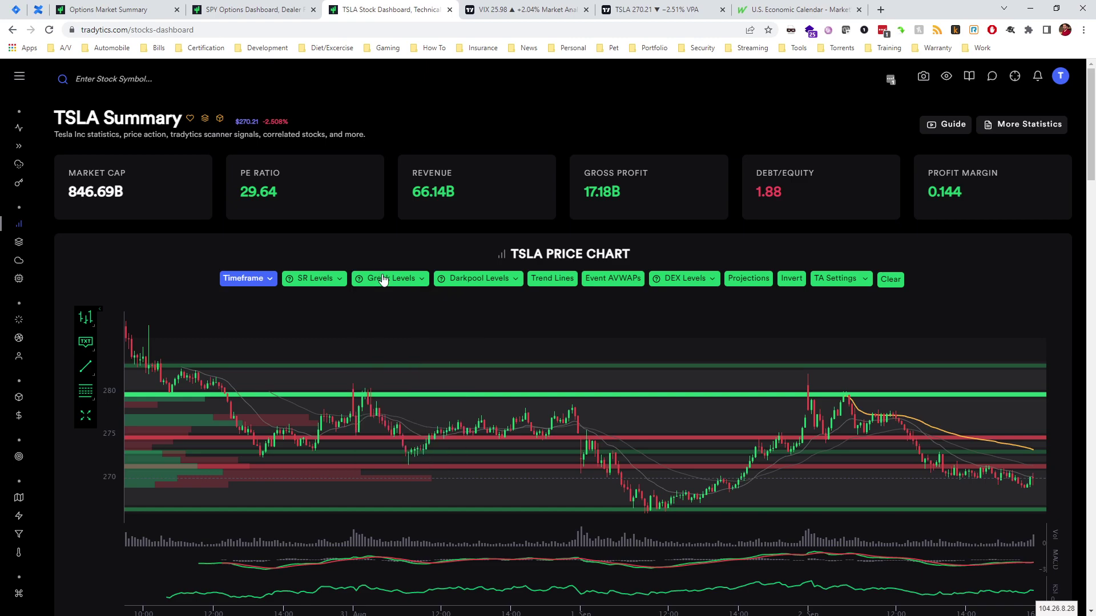
{"action": "left_click", "coordinate": [383, 280]}
{"action": "left_click", "coordinate": [662, 317]}
{"action": "left_click", "coordinate": [898, 281]}
Draw GEX levels for all expirations on the TSLA chart.
{"action": "left_click", "coordinate": [383, 279]}
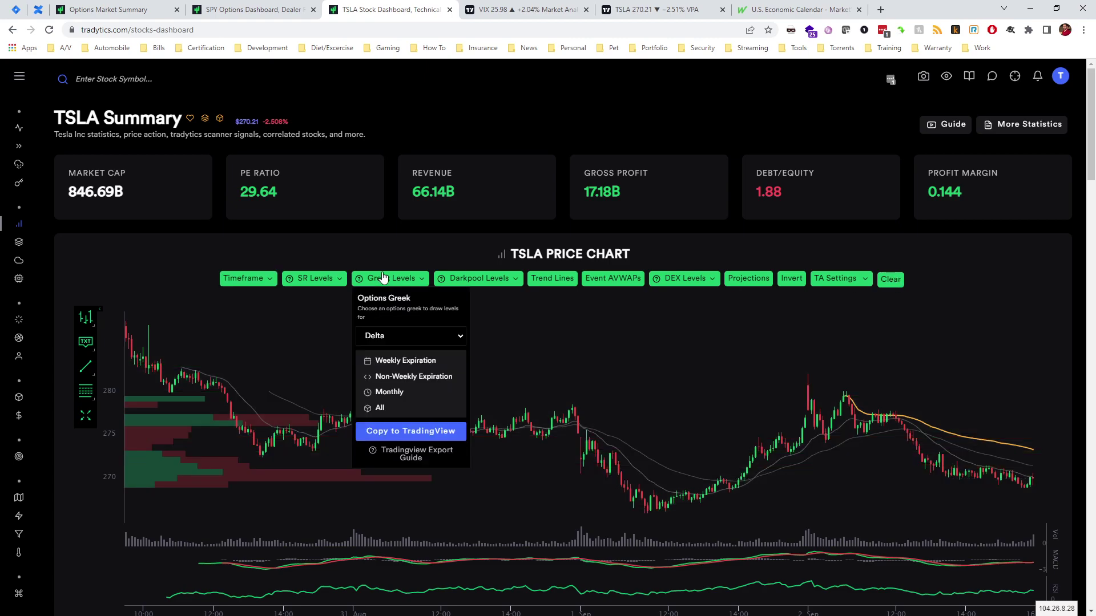
{"action": "left_click", "coordinate": [399, 335]}
{"action": "left_click", "coordinate": [402, 358]}
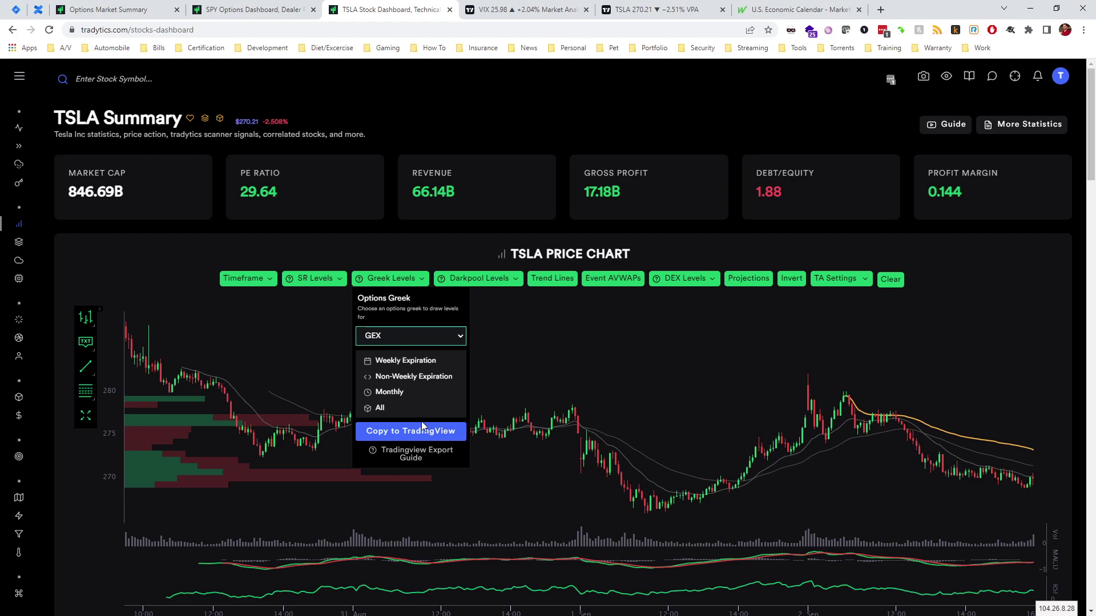
{"action": "left_click", "coordinate": [378, 407]}
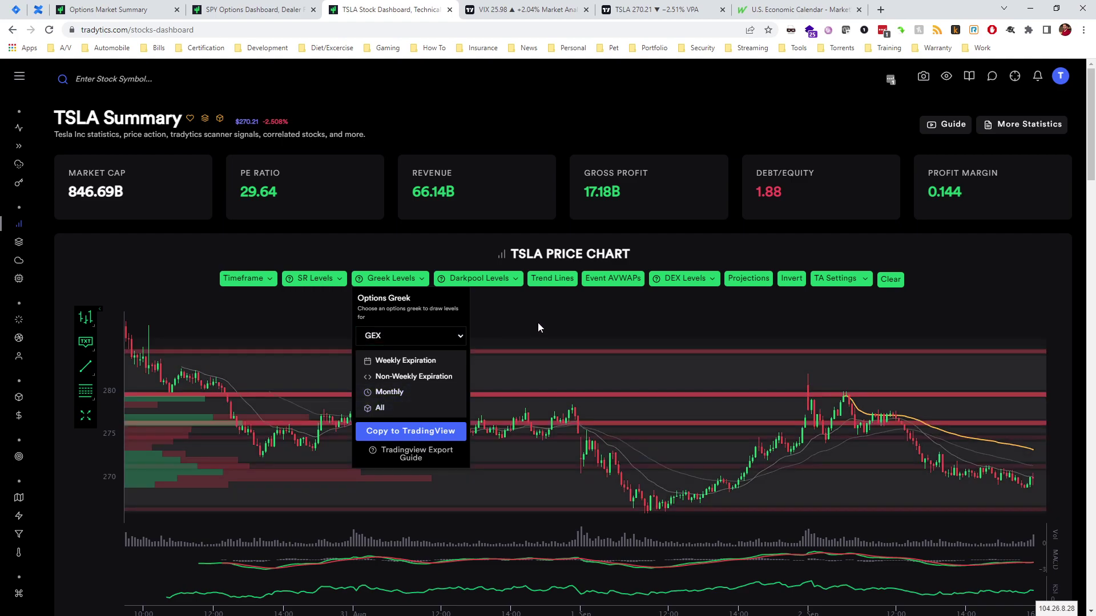
{"action": "left_click", "coordinate": [361, 278]}
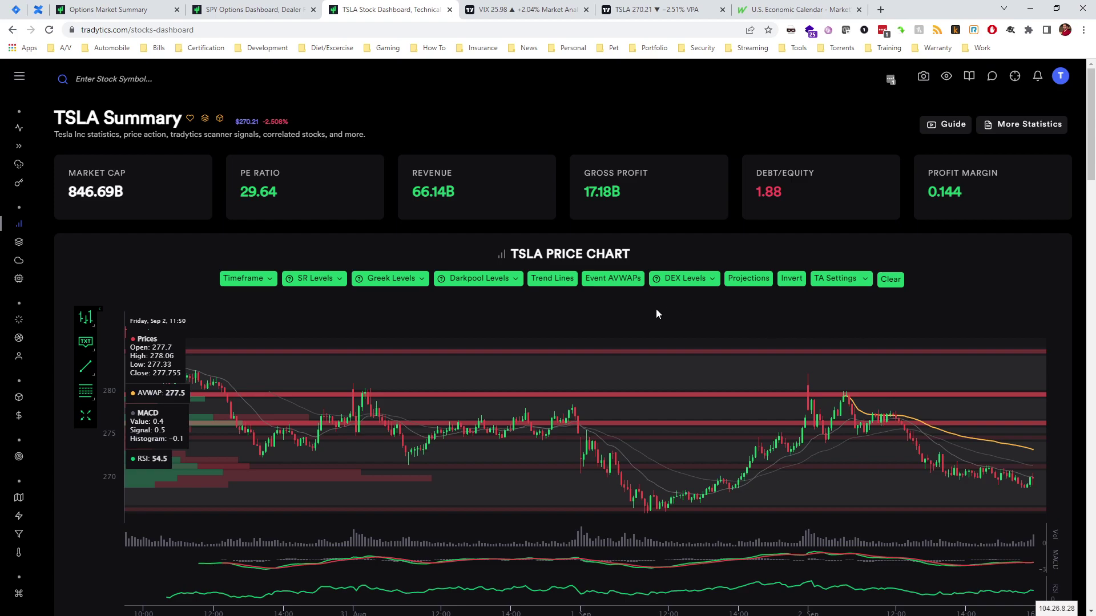
Select Vanna as the options greek and draw its levels for all expirations.
{"action": "left_click", "coordinate": [404, 274]}
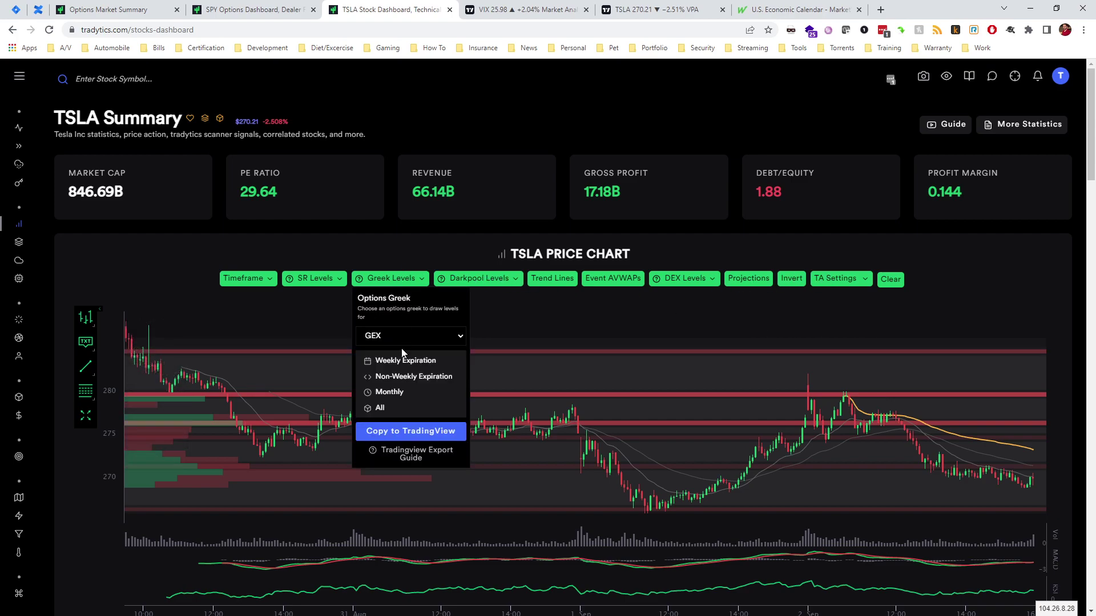
{"action": "left_click", "coordinate": [415, 334]}
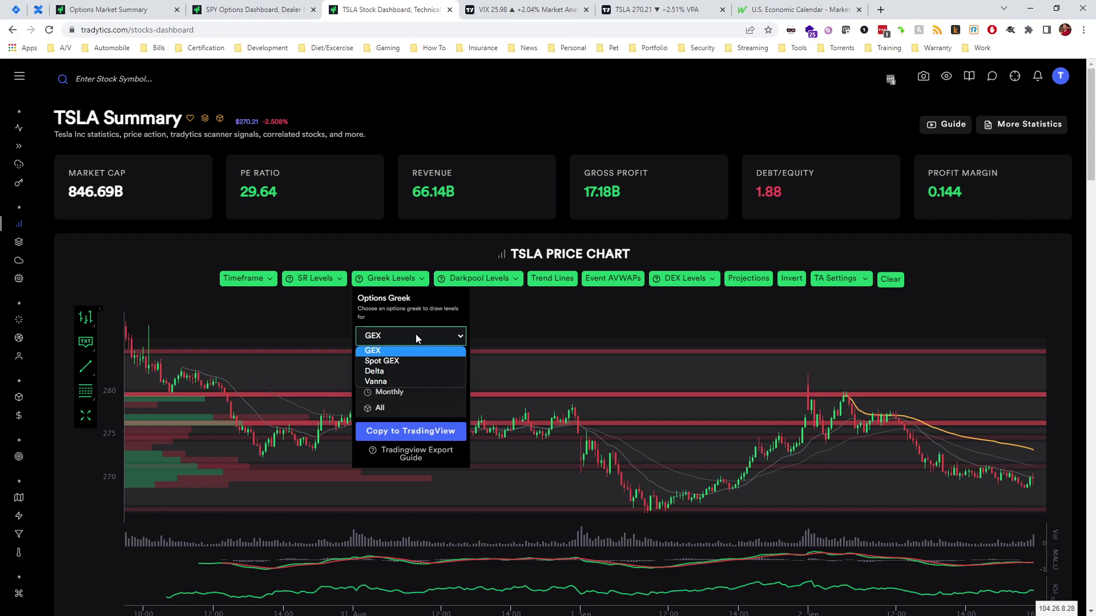
{"action": "left_click", "coordinate": [414, 382]}
{"action": "left_click", "coordinate": [413, 407]}
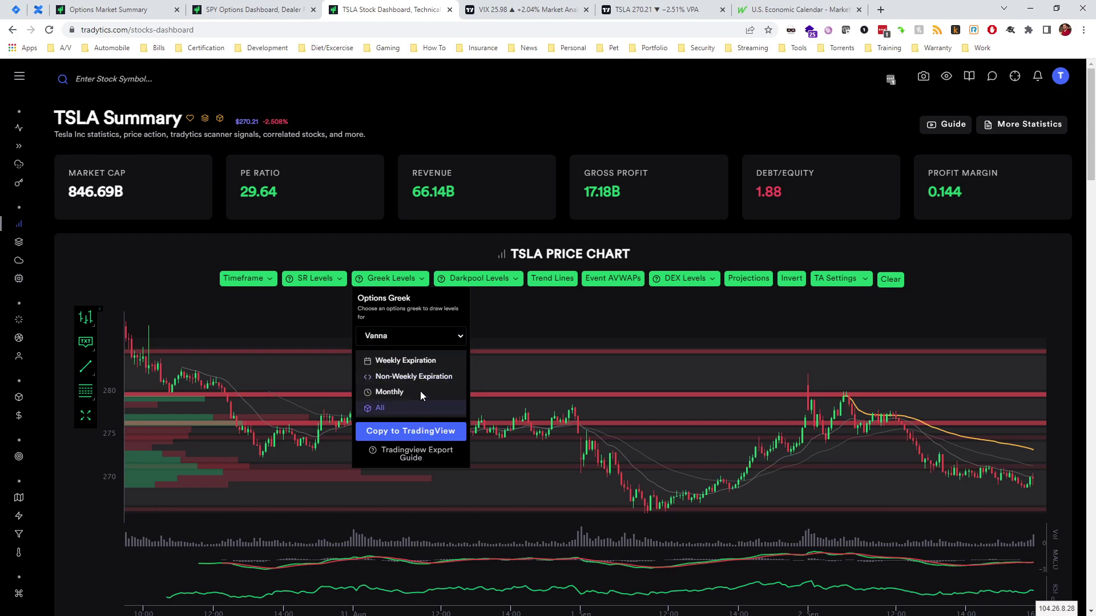
{"action": "left_click", "coordinate": [439, 375]}
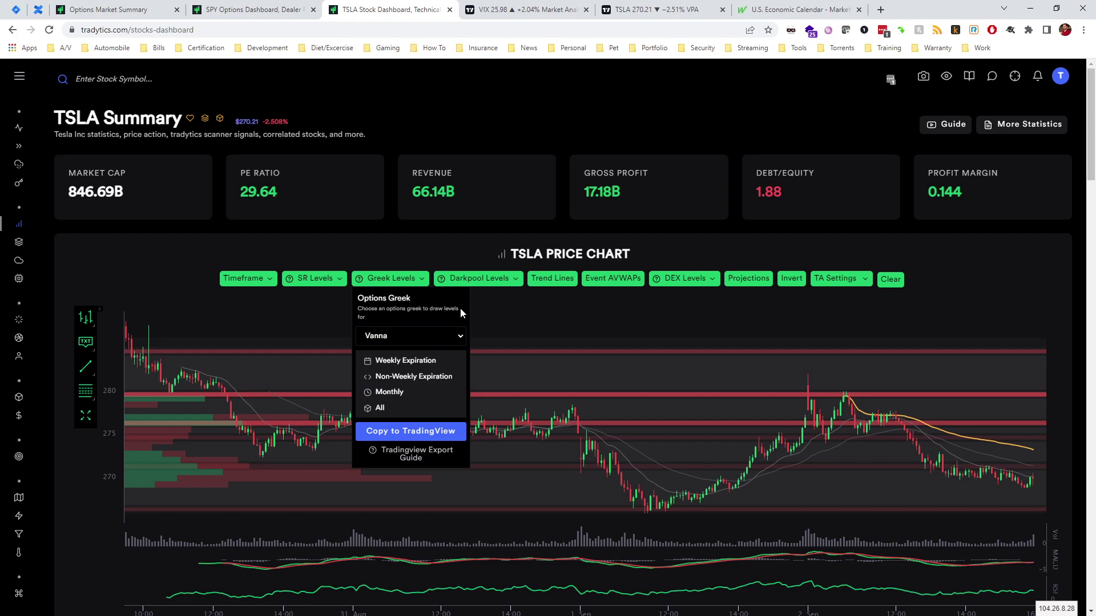
{"action": "left_click", "coordinate": [546, 293]}
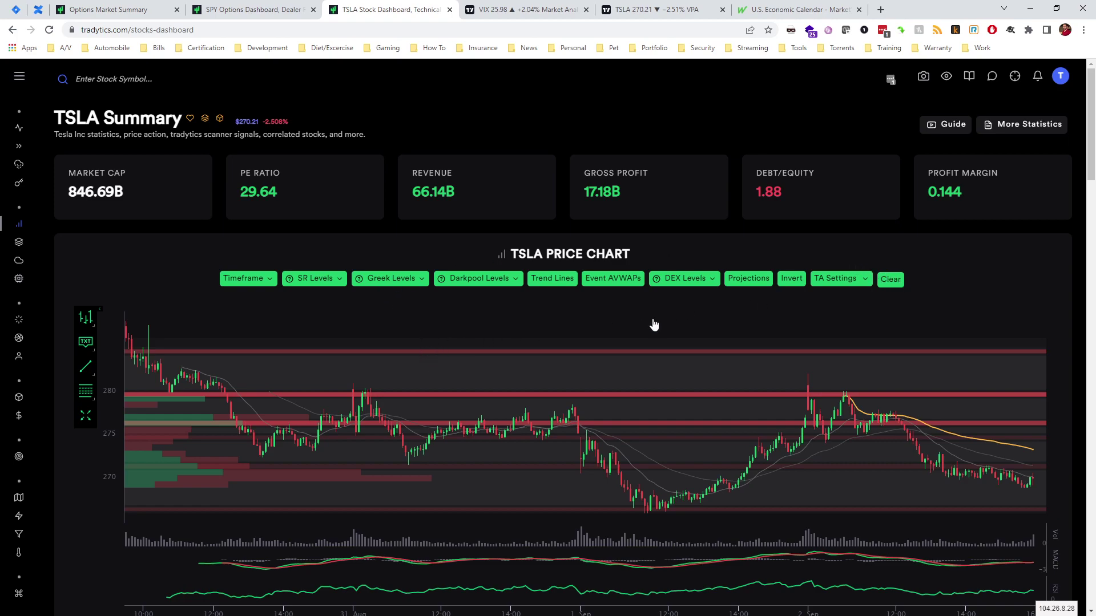
Select Delta as the options greek and draw its levels for all expirations.
{"action": "left_click", "coordinate": [392, 278]}
{"action": "left_click", "coordinate": [409, 338]}
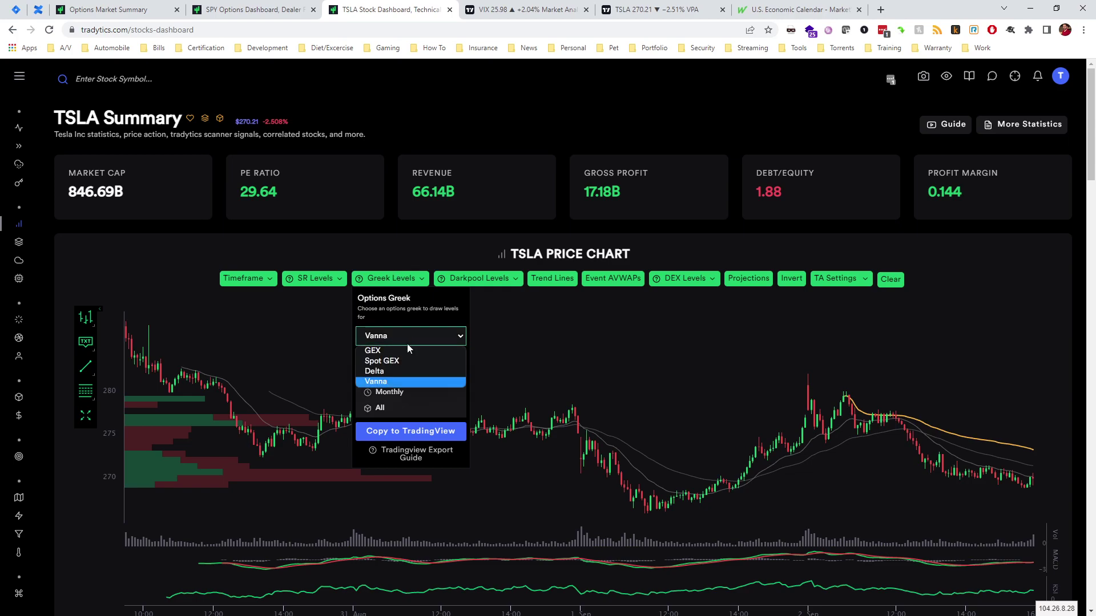
{"action": "left_click", "coordinate": [400, 372]}
{"action": "left_click", "coordinate": [404, 407]}
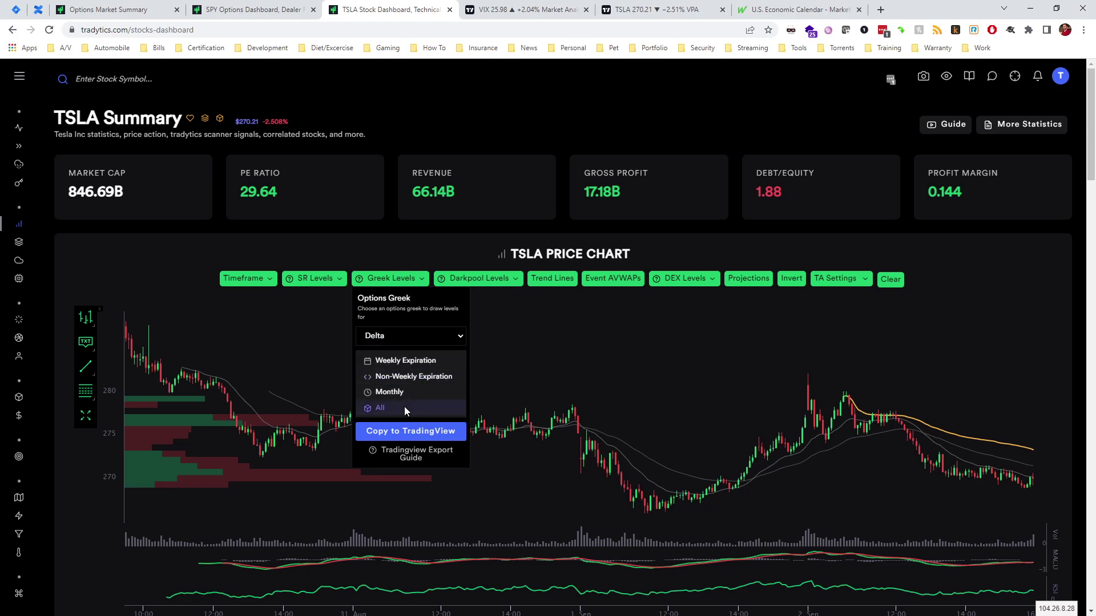
{"action": "left_click", "coordinate": [399, 284]}
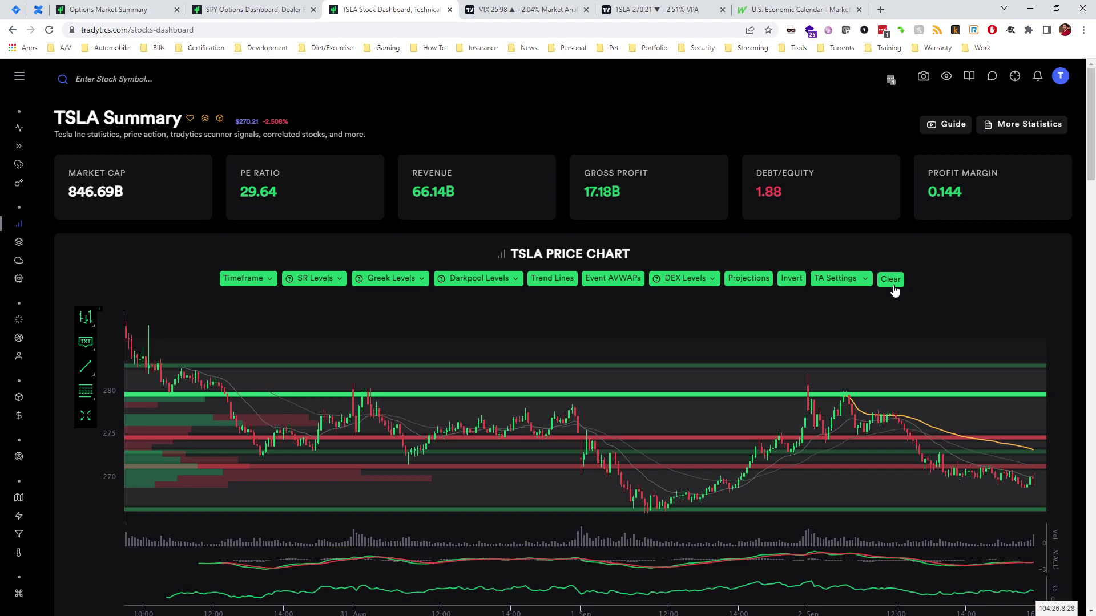
Add Daily darkpool levels to the chart, then open and close the DEX Levels settings.
{"action": "left_click", "coordinate": [491, 279]}
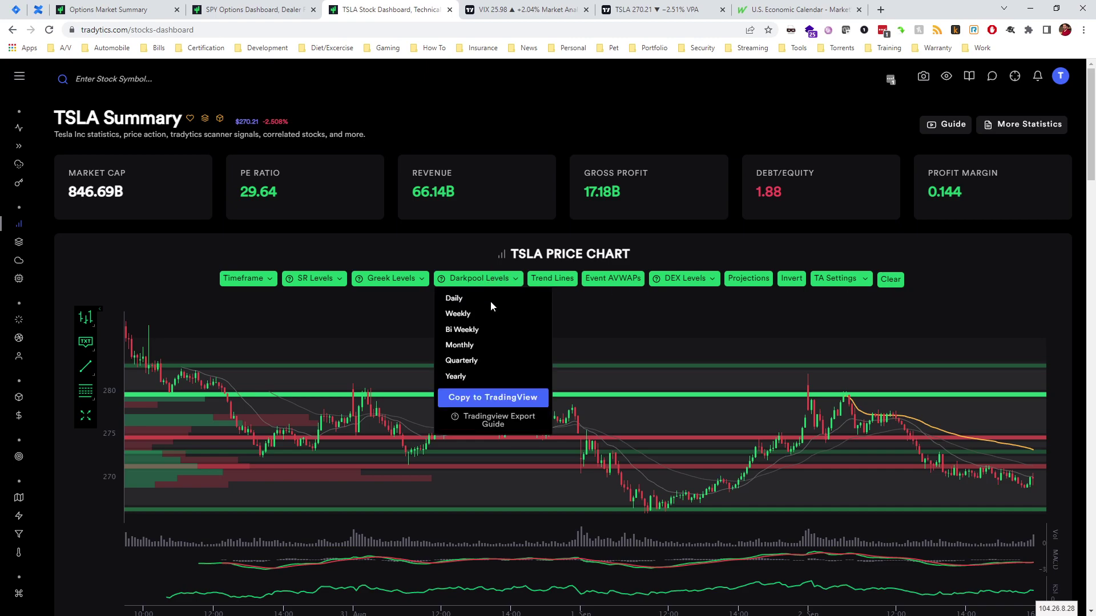
{"action": "left_click", "coordinate": [479, 299]}
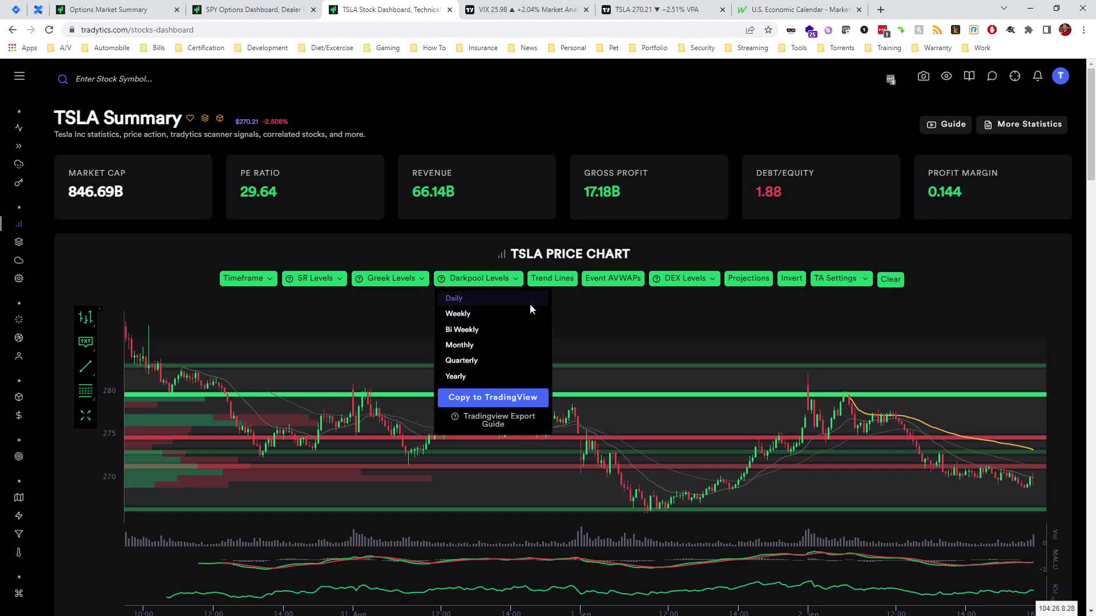
{"action": "left_click", "coordinate": [632, 303]}
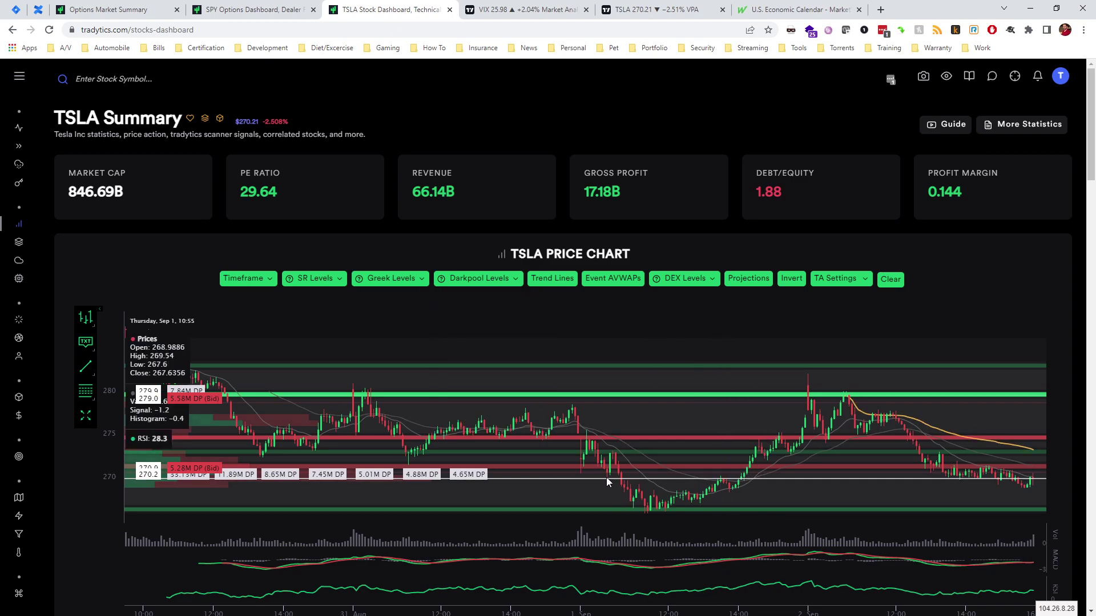
{"action": "left_click", "coordinate": [657, 279]}
{"action": "left_click", "coordinate": [521, 321]}
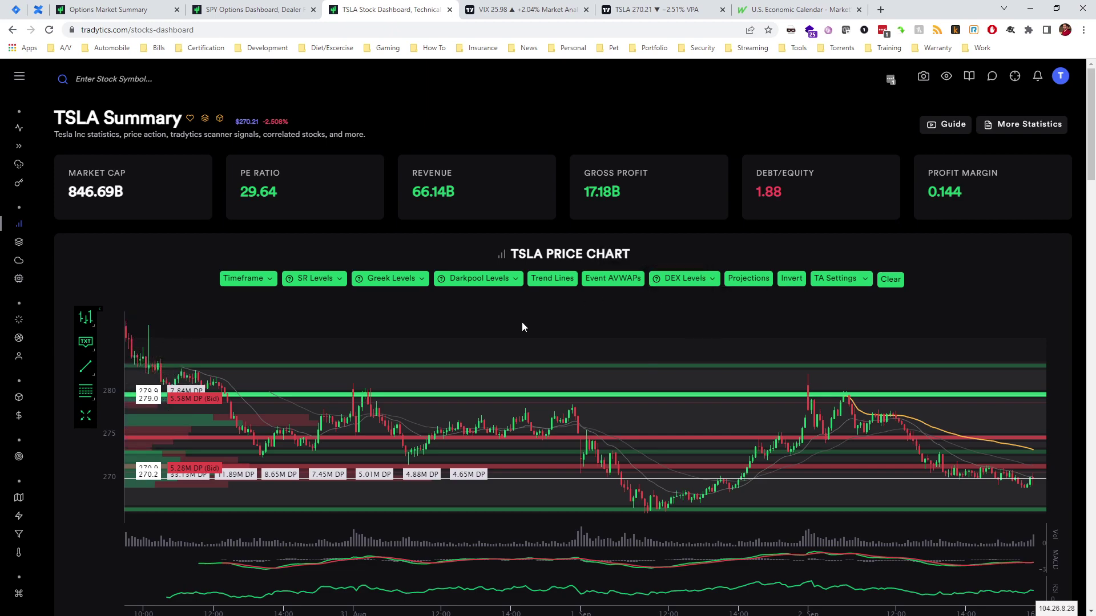